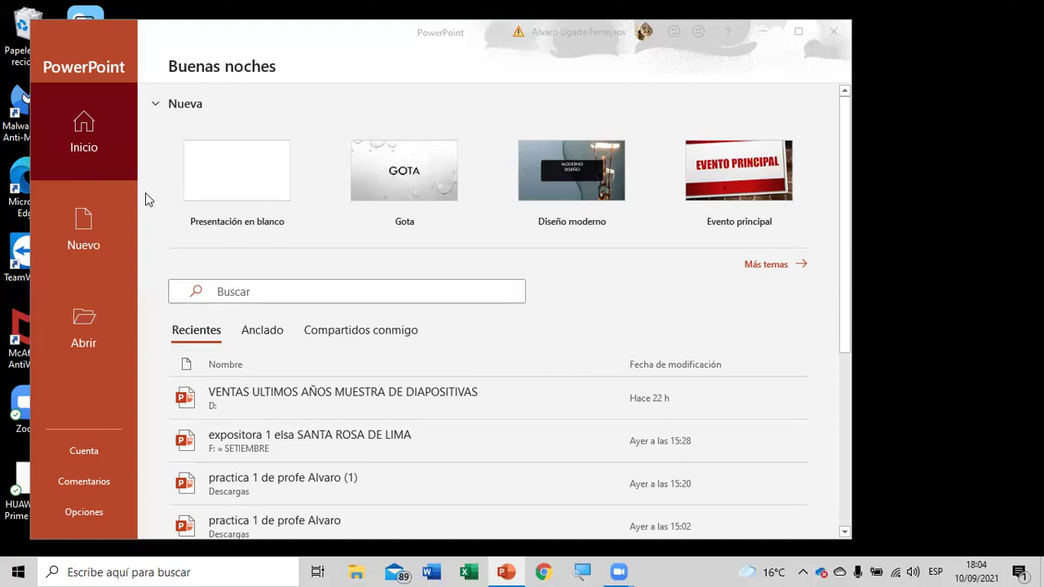
- Create a new blank presentation and switch slide 1 to the En blanco layout
click(257, 174)
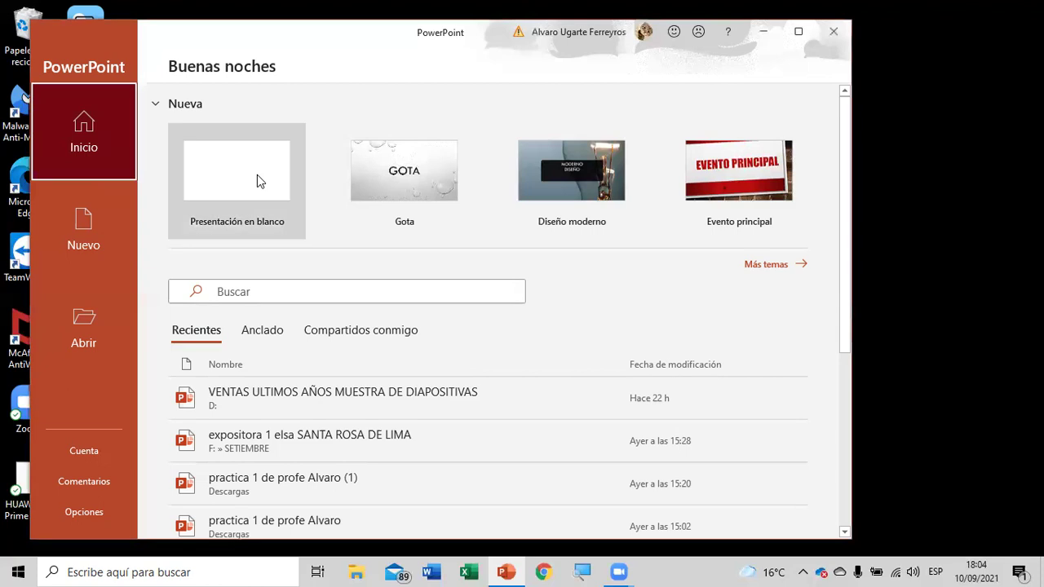
click(256, 175)
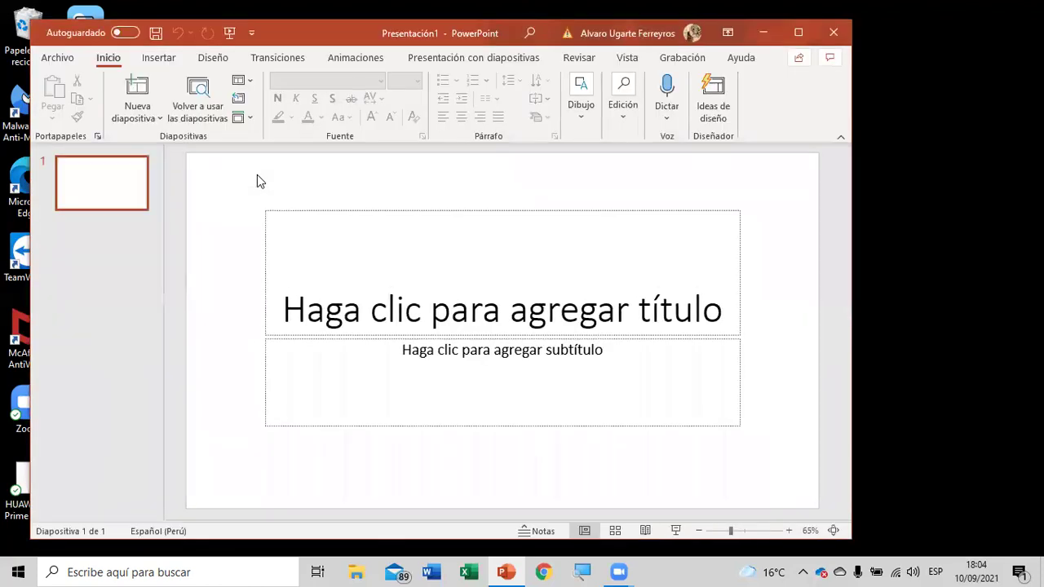
right_click(84, 187)
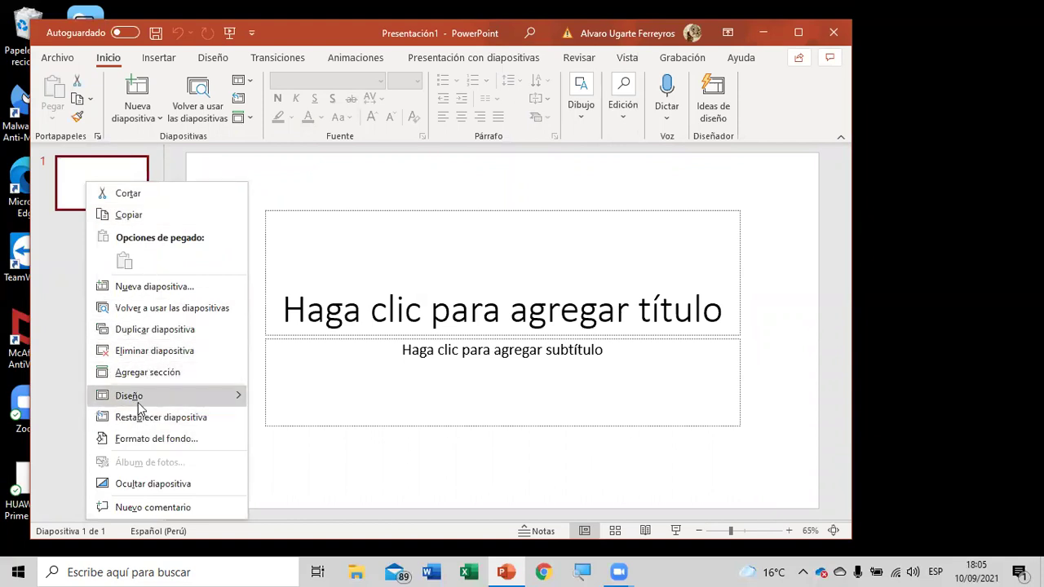
mouse_move(231, 400)
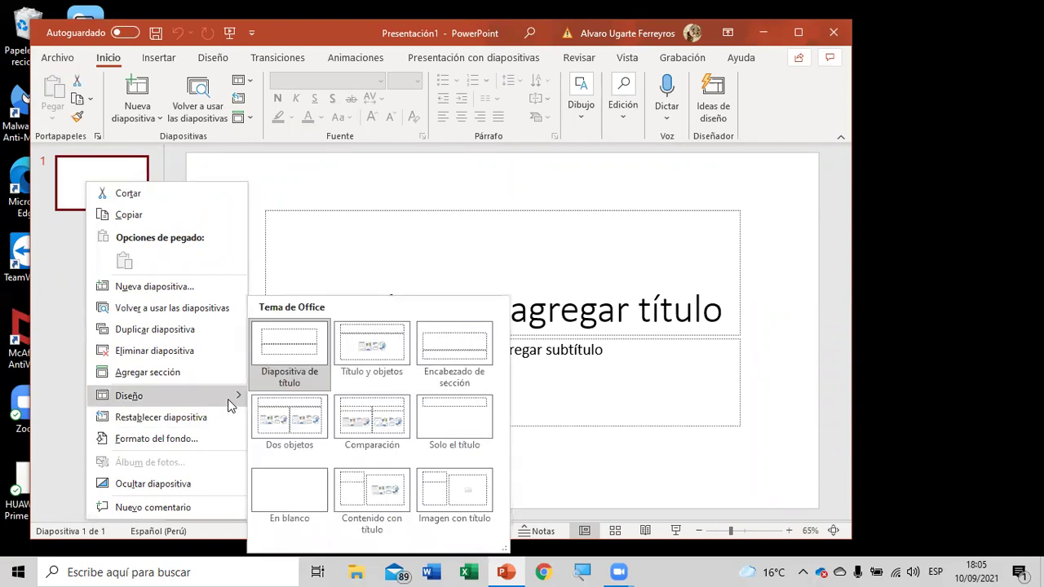
click(290, 484)
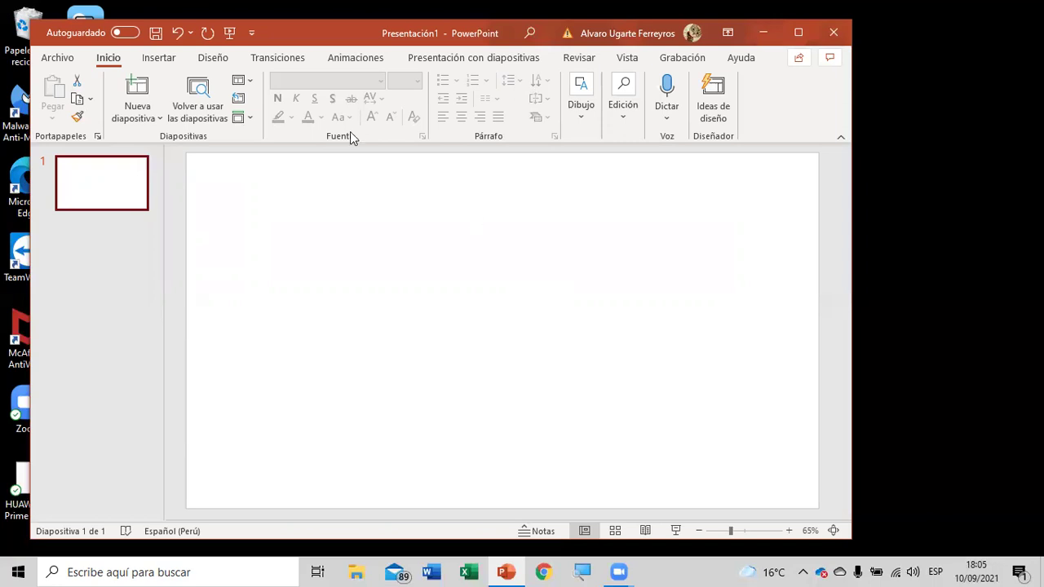
- From the Insertar tab, maximize the window and open the SmartArt graphic chooser
click(145, 61)
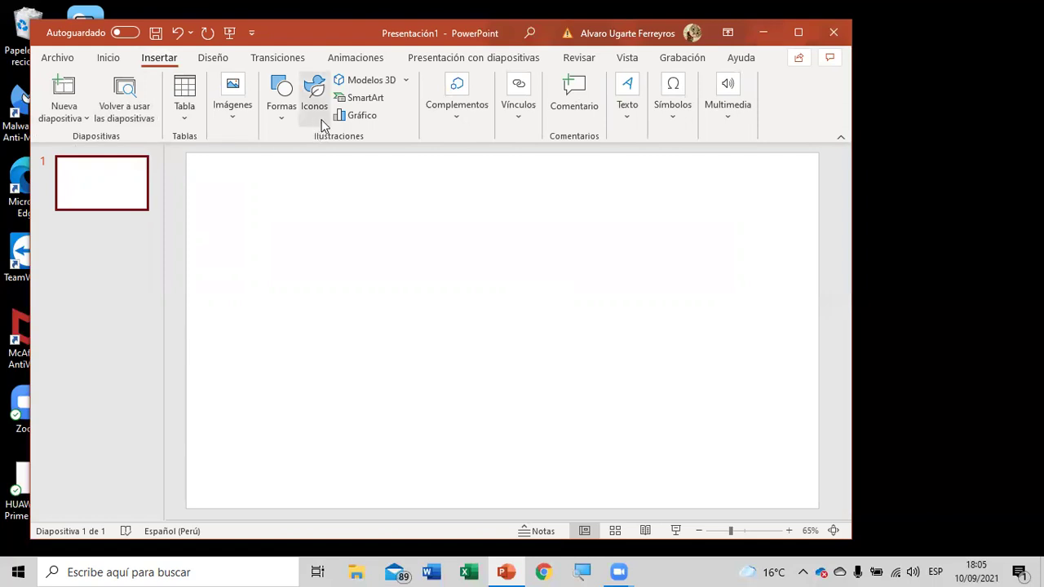
click(798, 33)
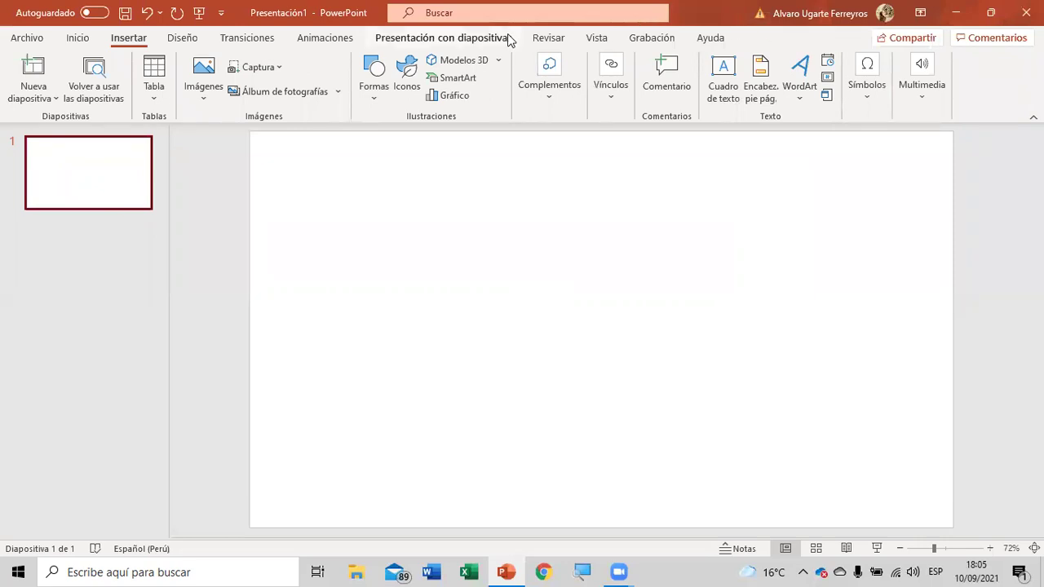
click(457, 78)
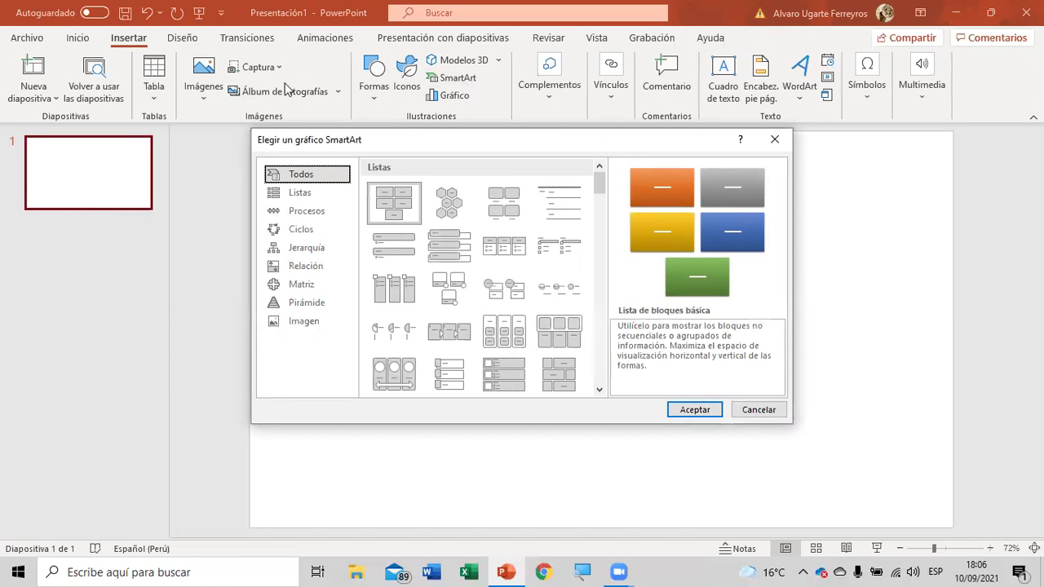
- Browse the Listas, Procesos, Ciclos, Jerarquía, Relación, Pirámide and Imagen SmartArt categories
click(298, 196)
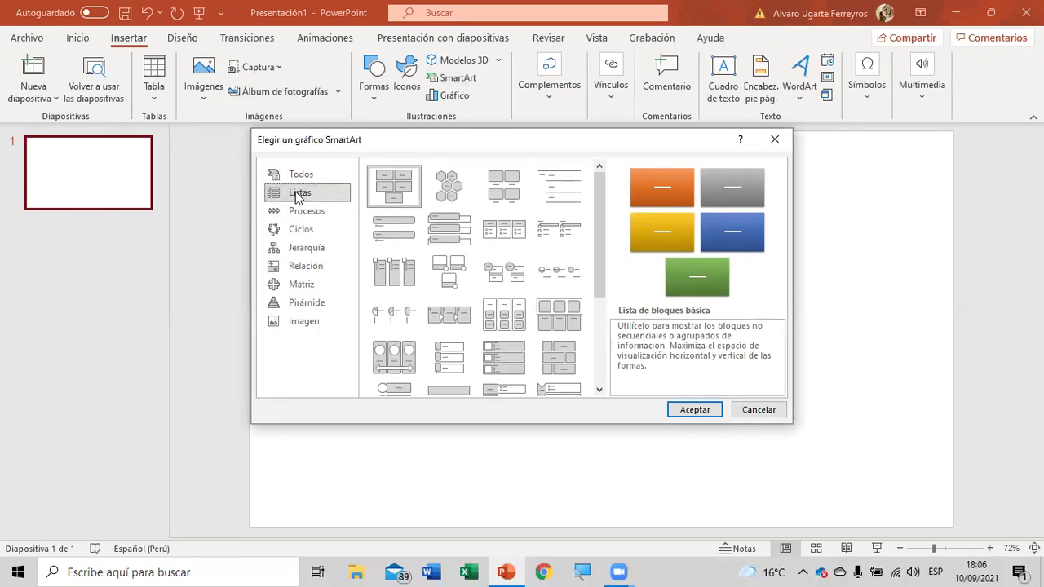
click(303, 211)
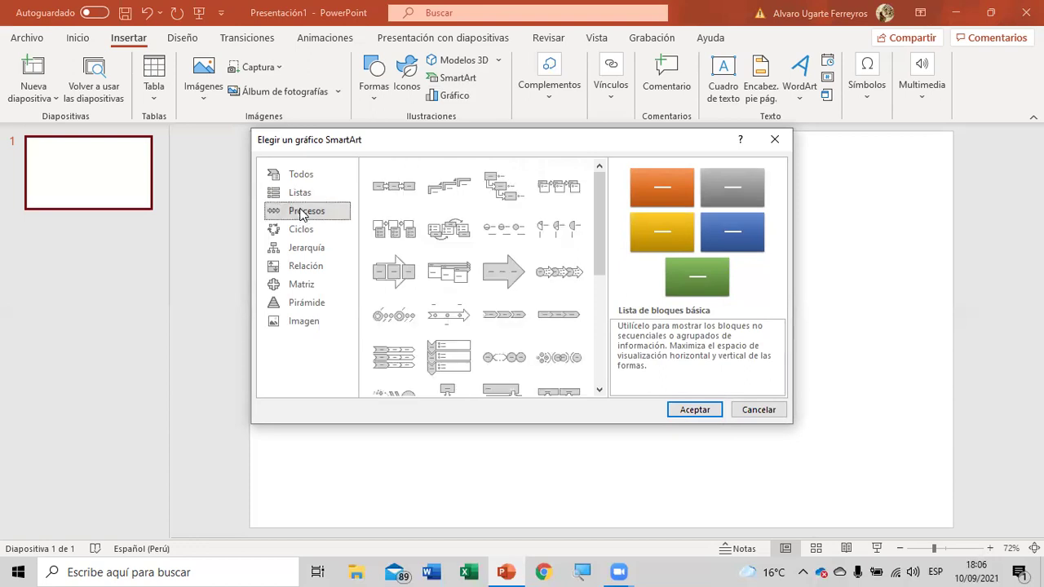
click(308, 233)
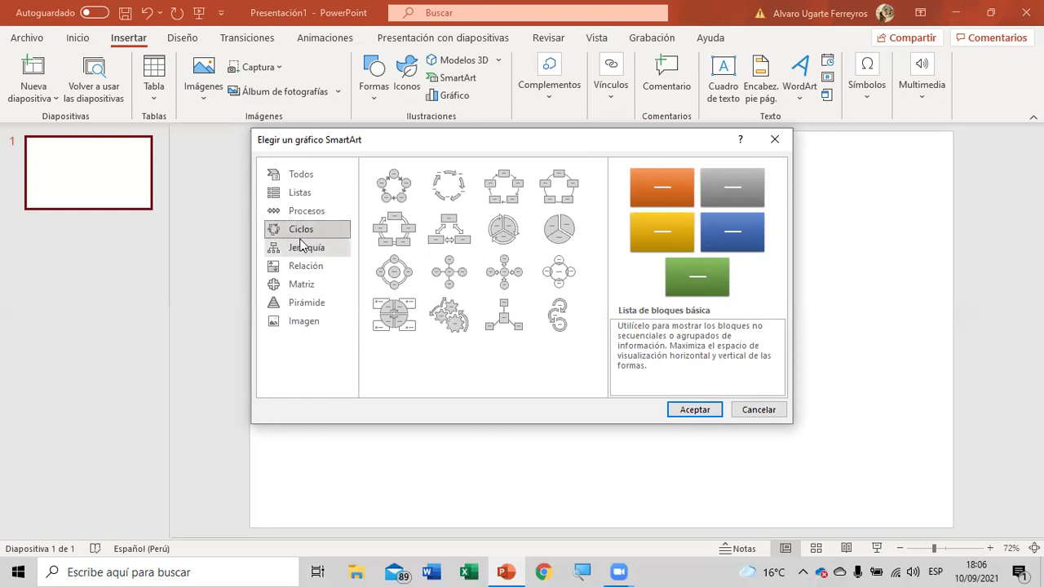
click(303, 246)
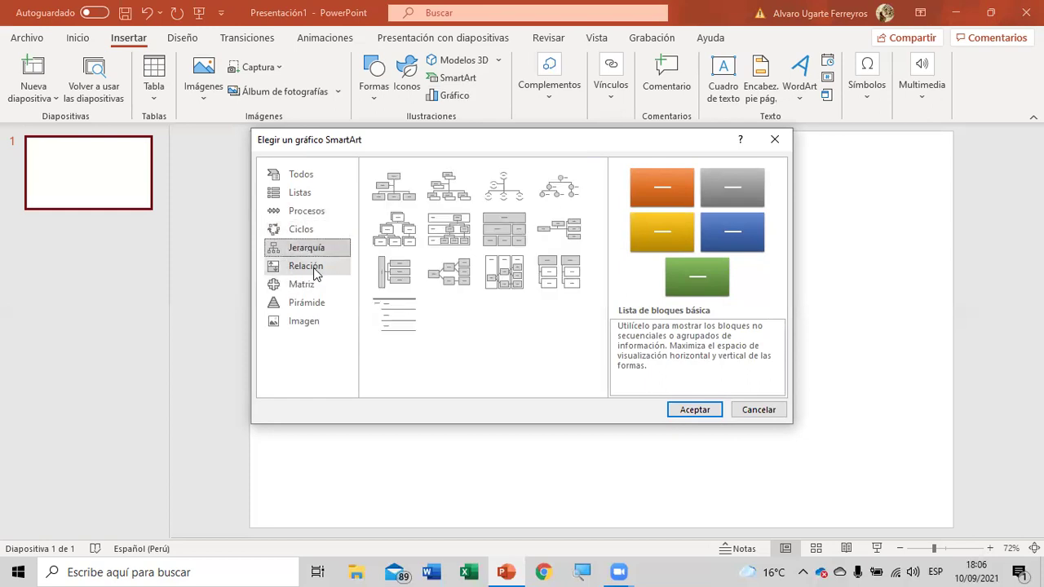
click(313, 266)
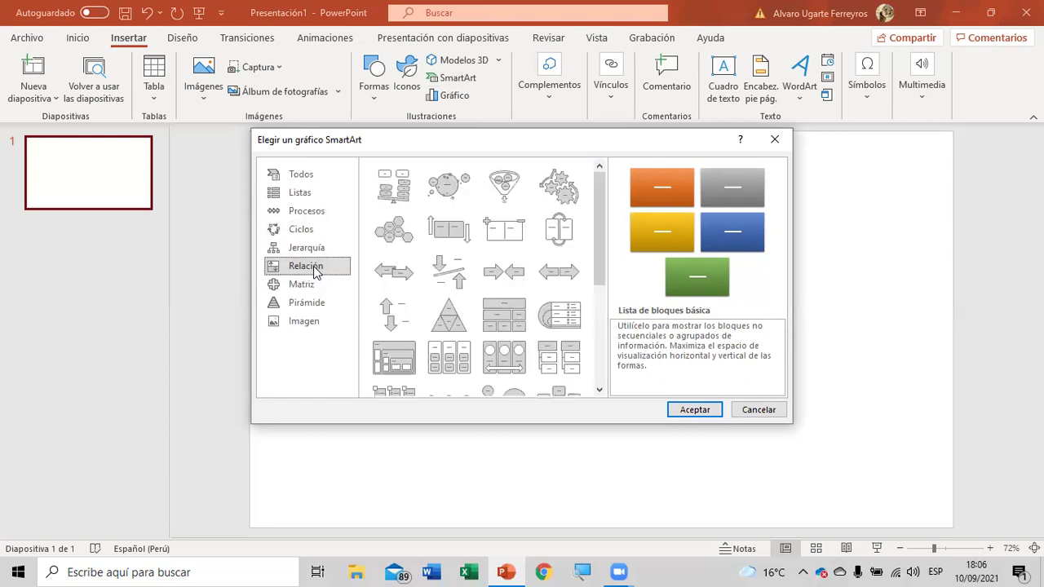
click(305, 307)
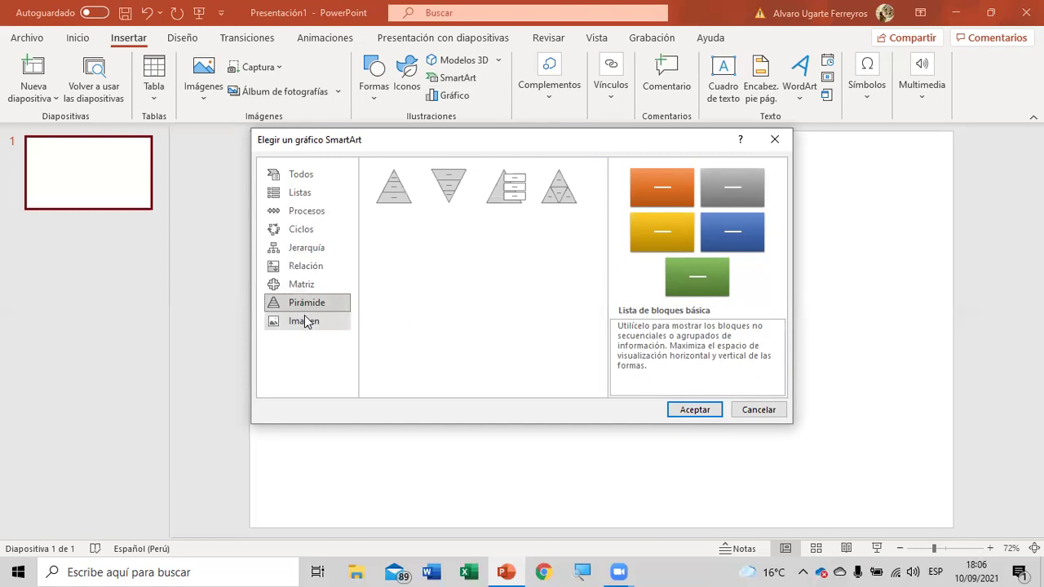
click(305, 322)
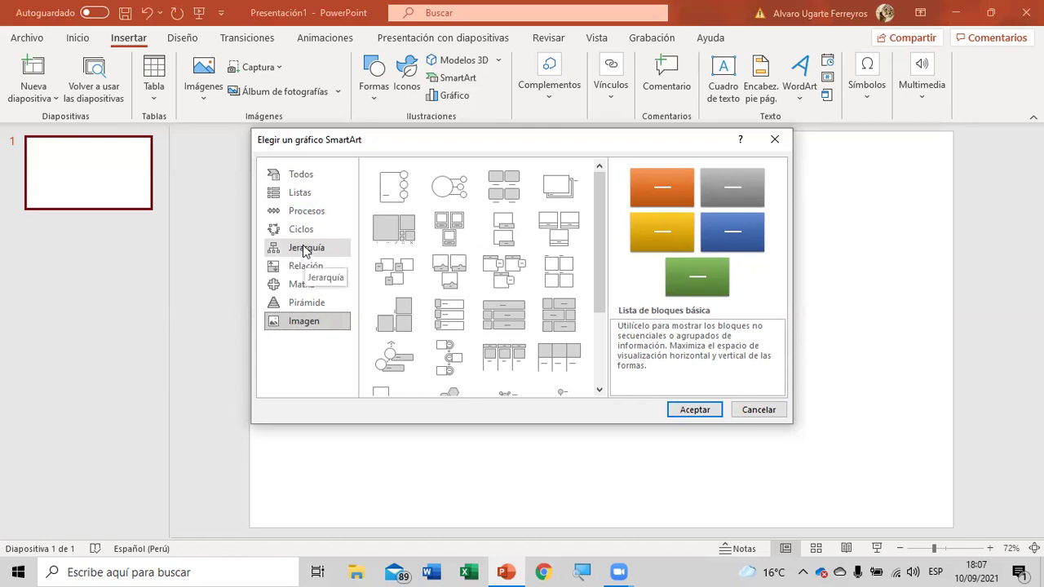
- Return to Jerarquía and select the Organigrama layout to preview it
click(307, 251)
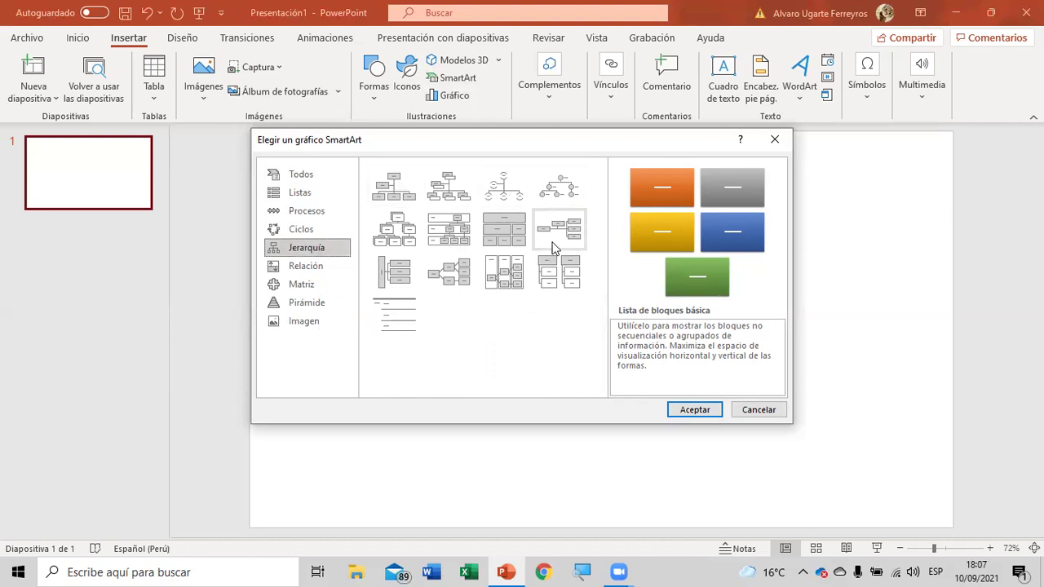
click(394, 188)
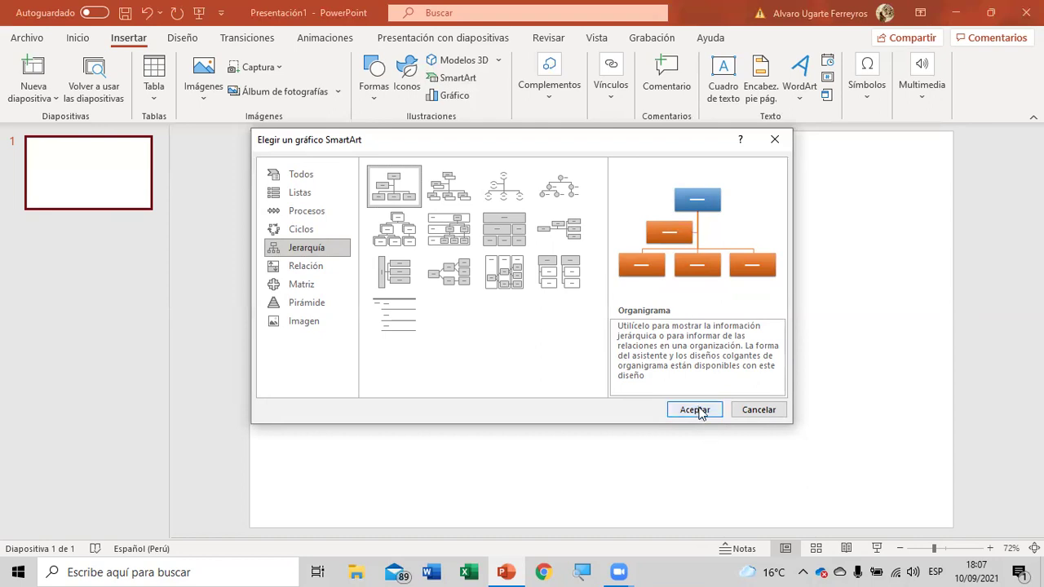
click(610, 111)
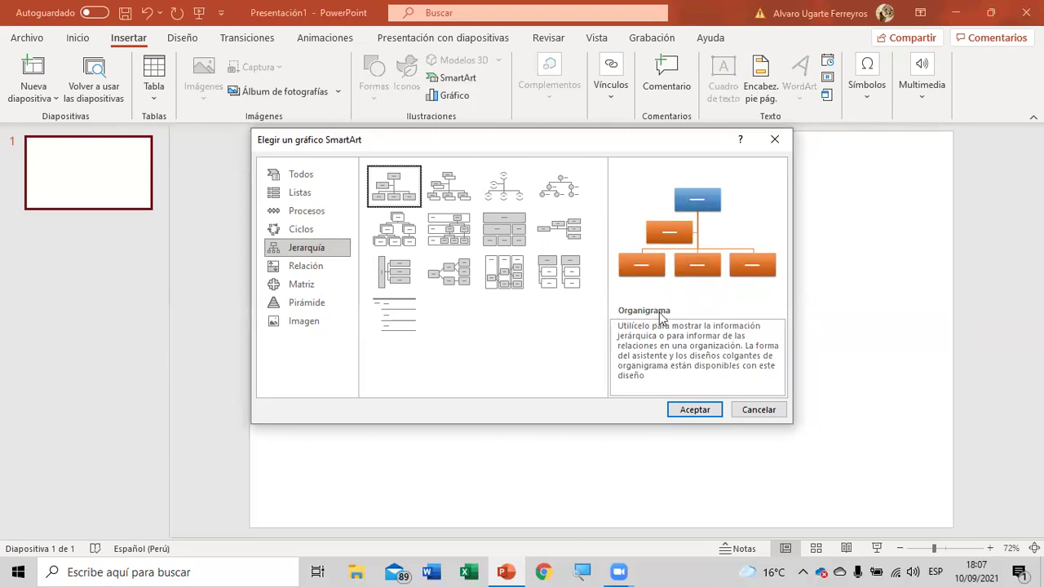
- Insert the Organigrama and select its top, assistant and three lower boxes in turn
click(695, 410)
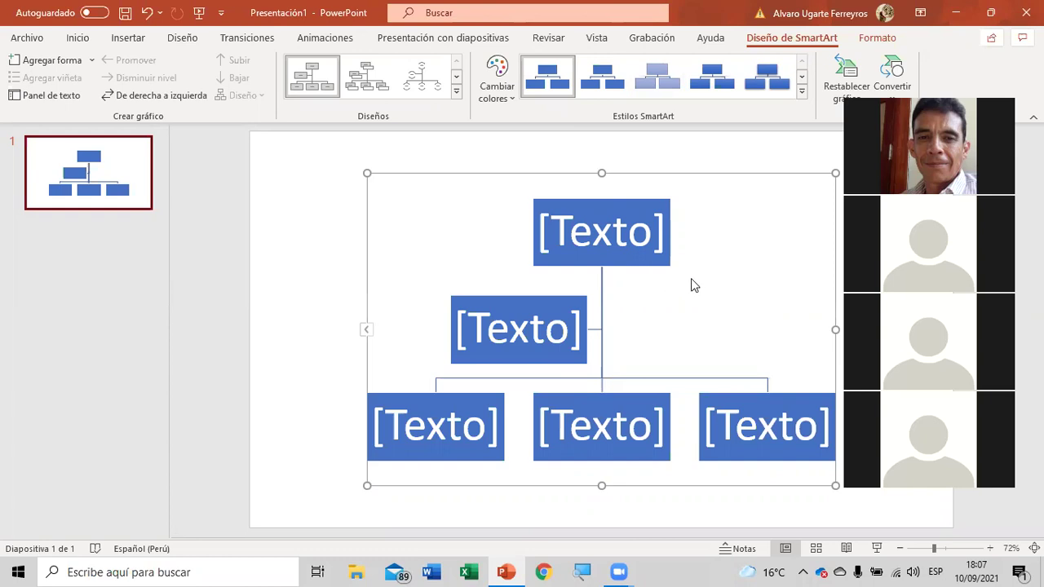
click(622, 237)
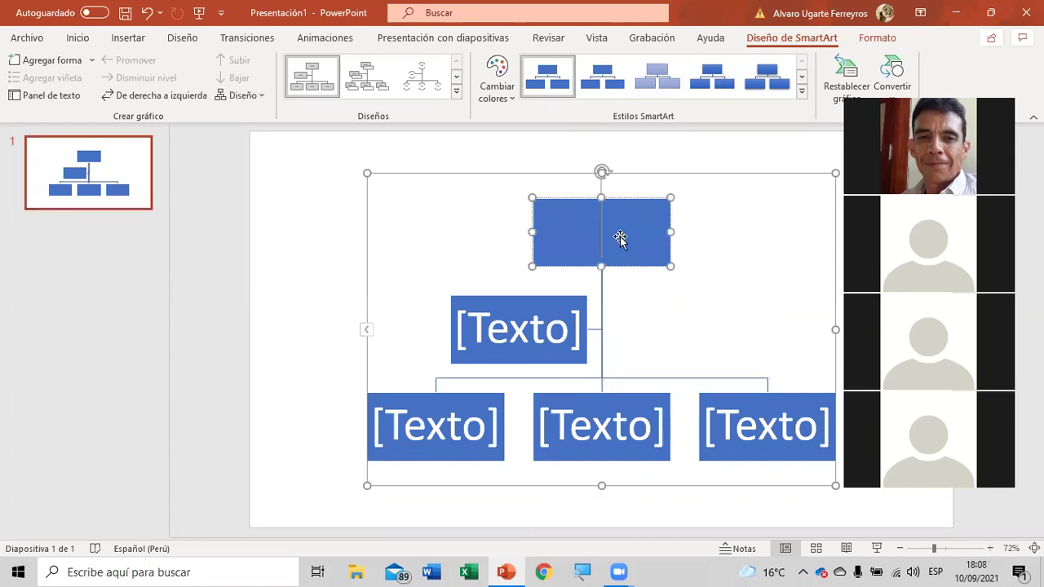
click(527, 337)
click(416, 458)
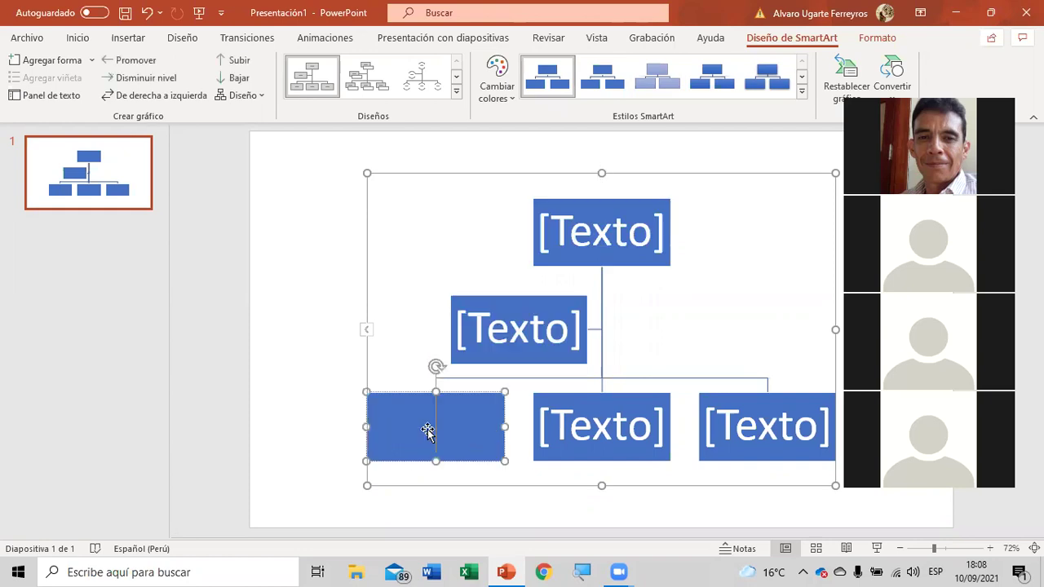
click(642, 416)
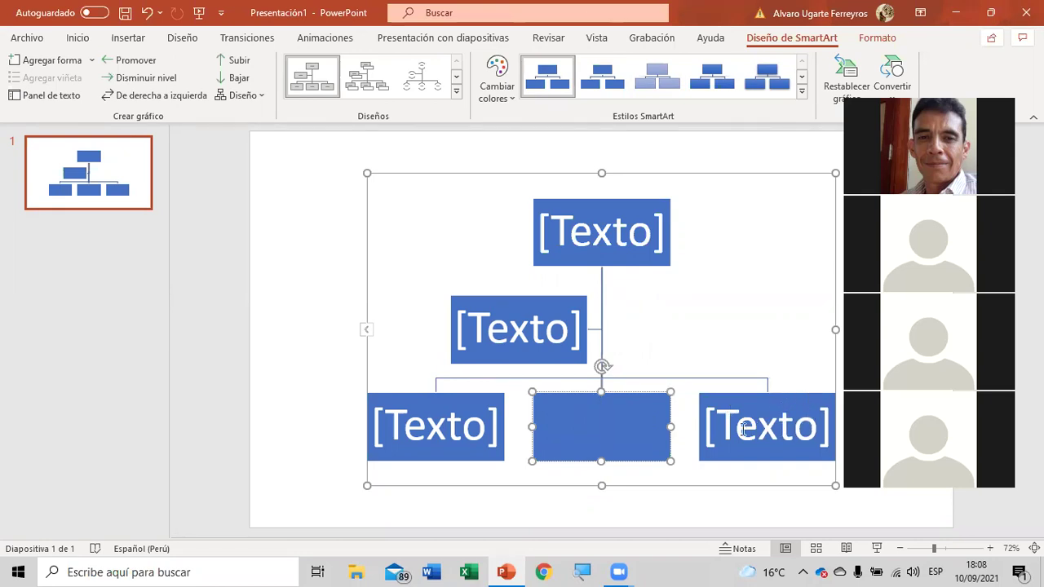
click(773, 416)
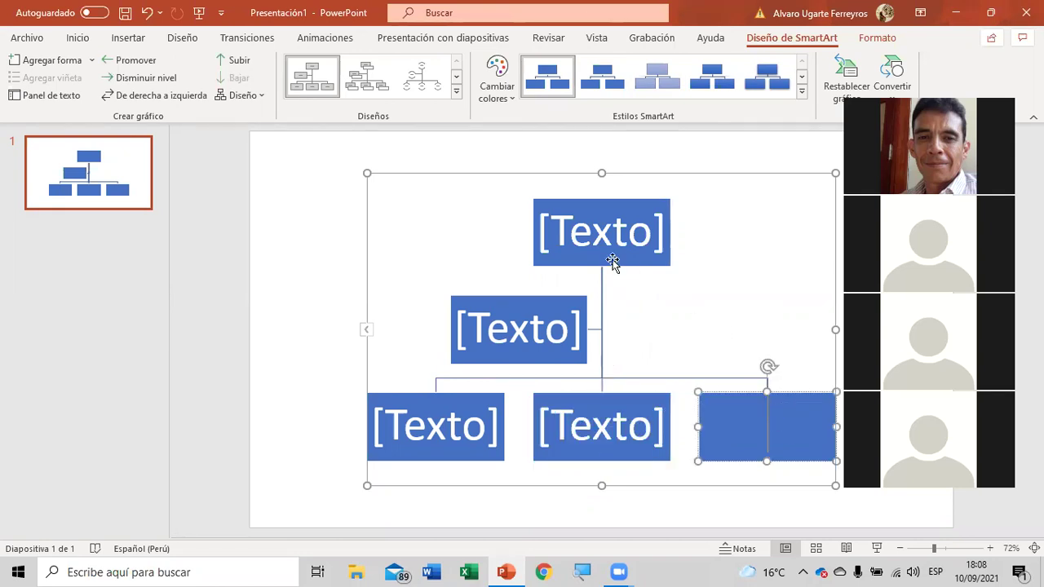
click(597, 237)
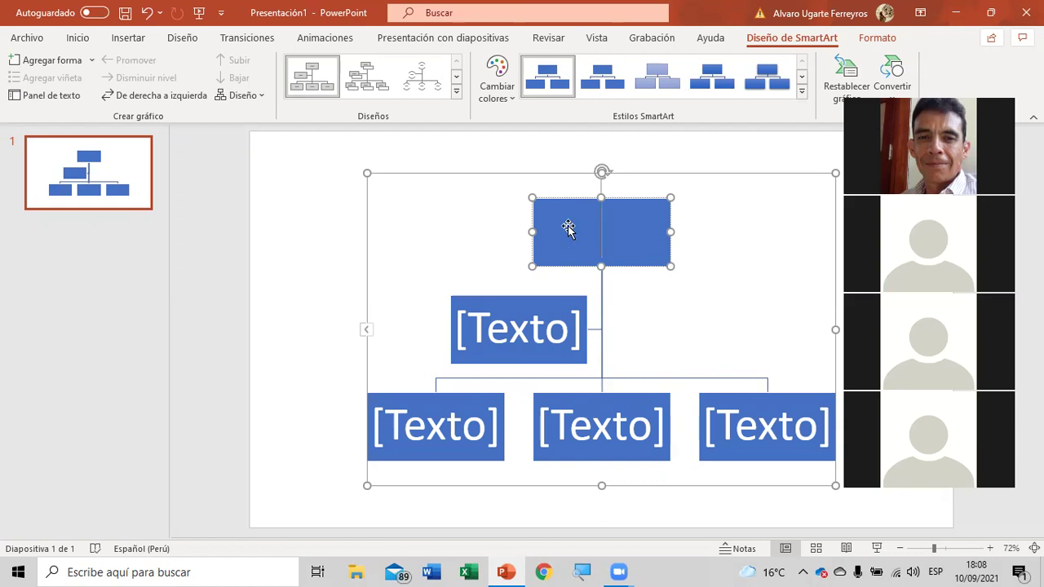
- Leave text editing, then place the cursor back inside the top box
key(Escape)
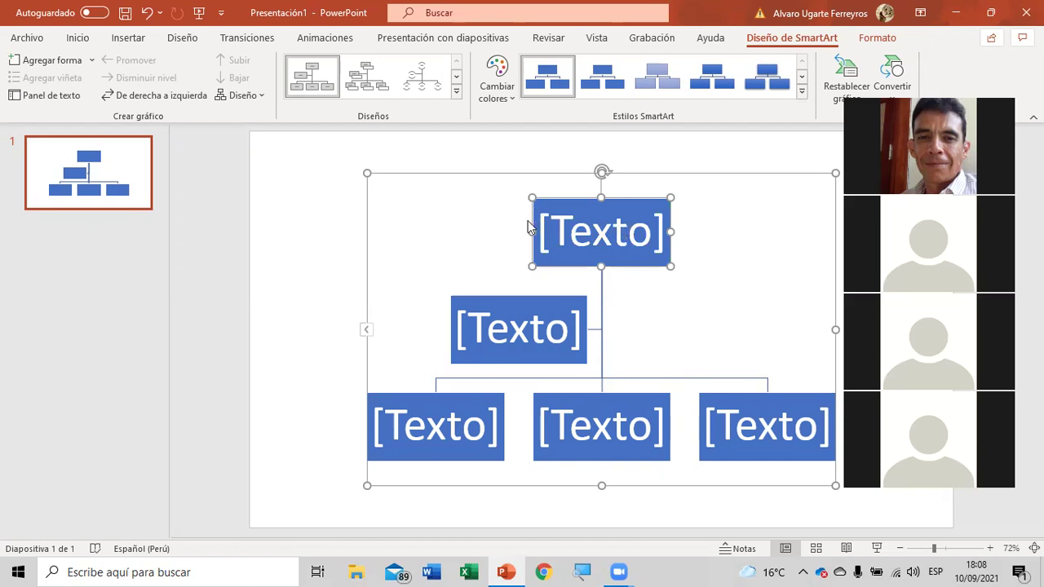
click(558, 231)
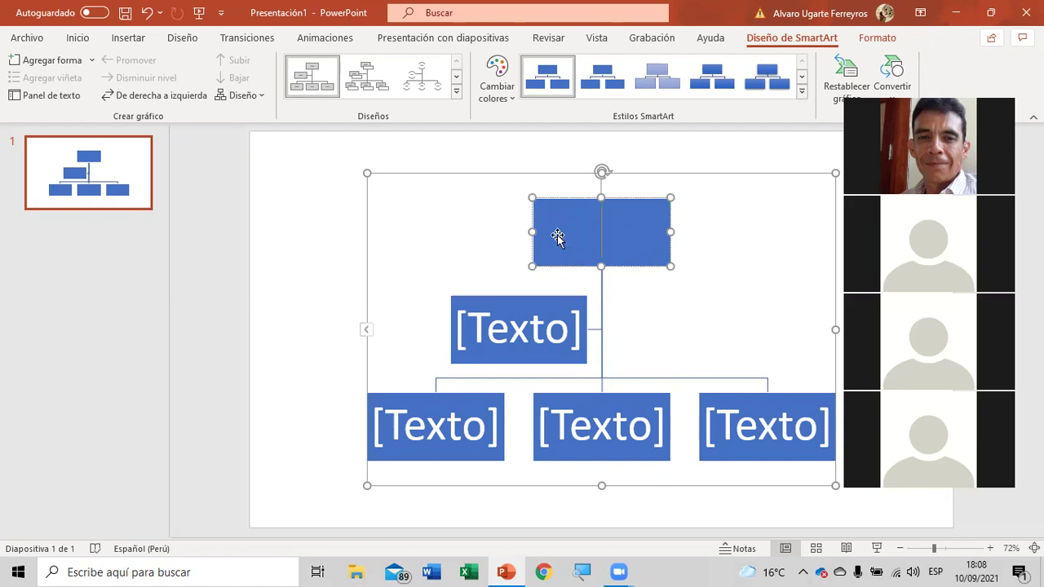
click(557, 232)
click(554, 232)
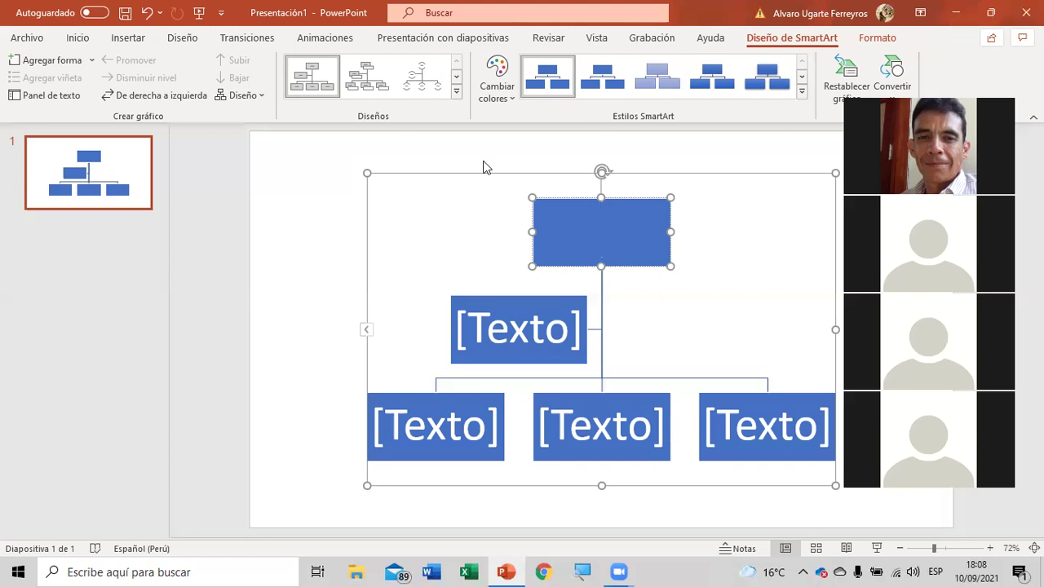
- Set the font colour to black on Inicio and type a person's name into the top box
click(78, 38)
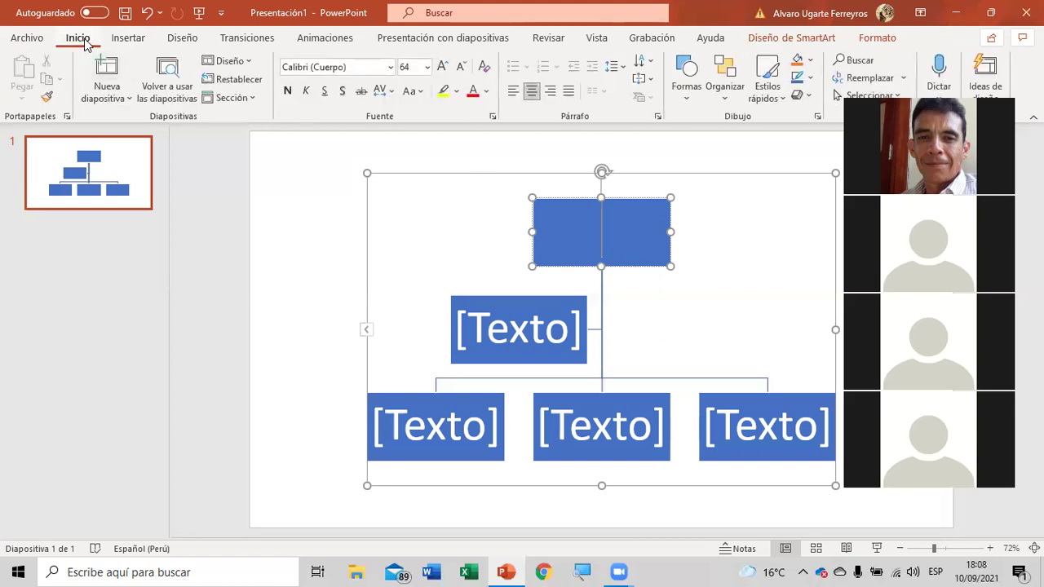
click(487, 93)
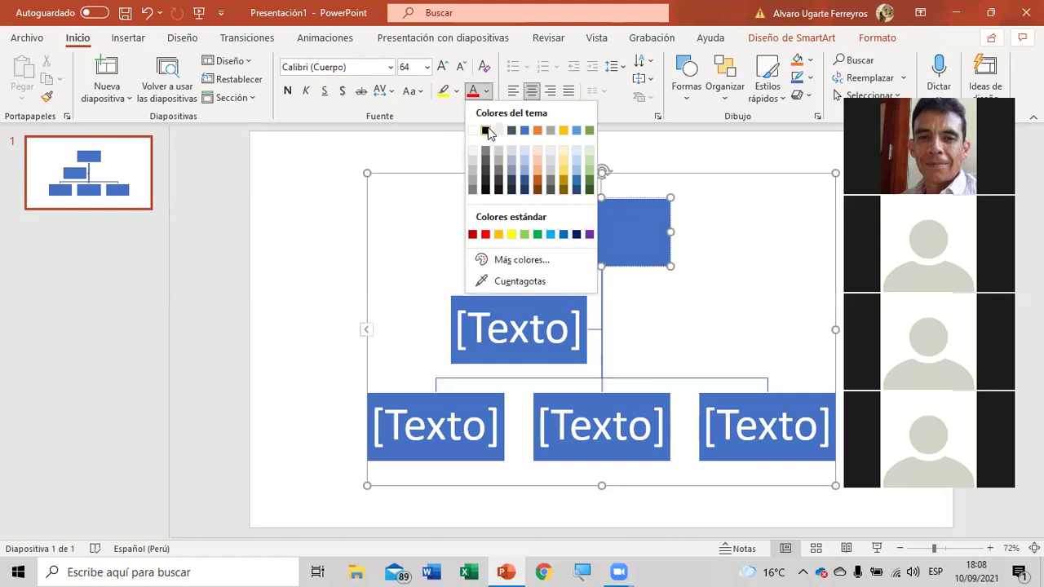
click(487, 131)
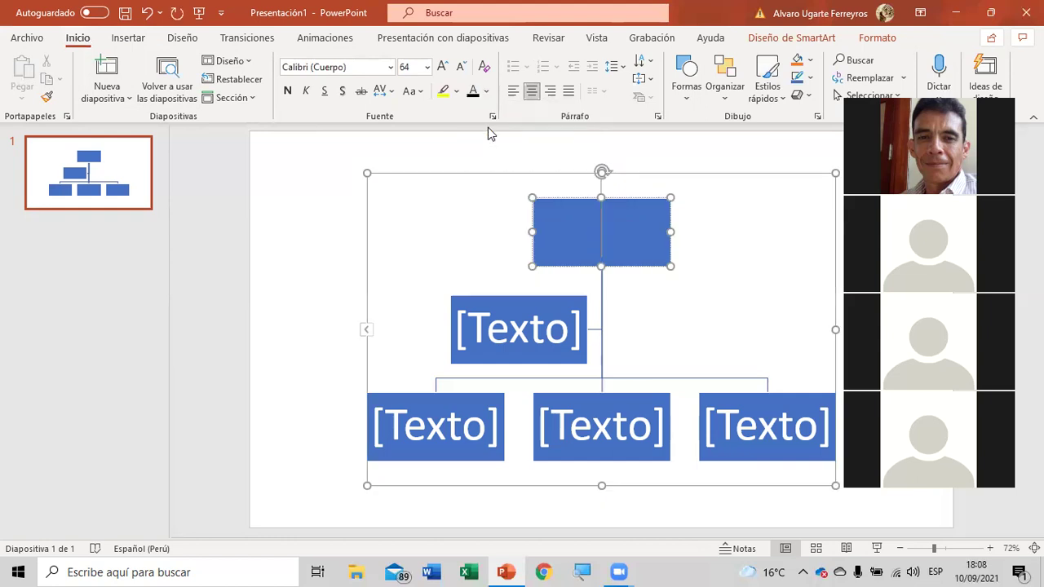
click(570, 231)
text(mar)
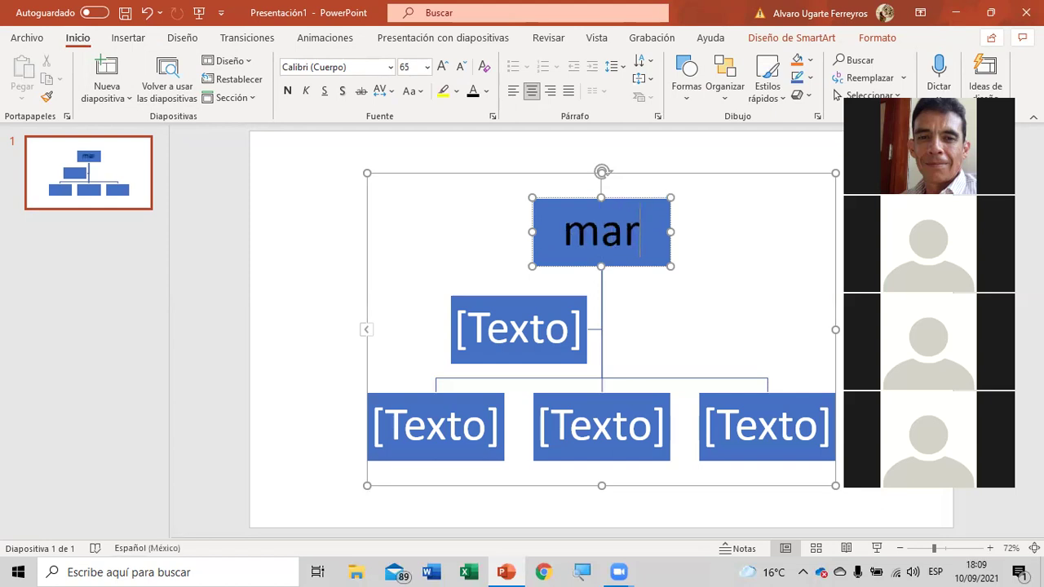
text(cos )
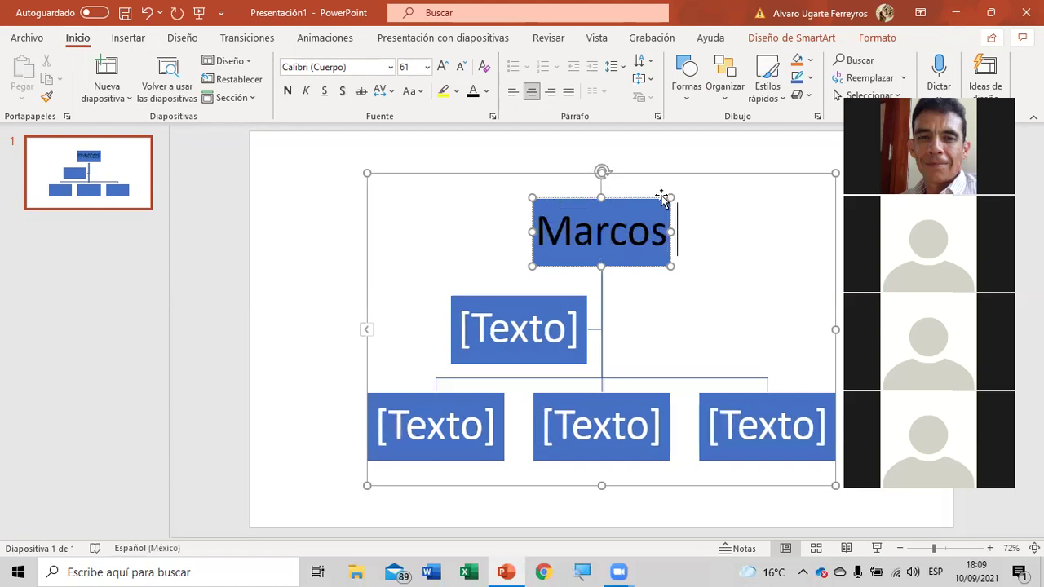
text(va)
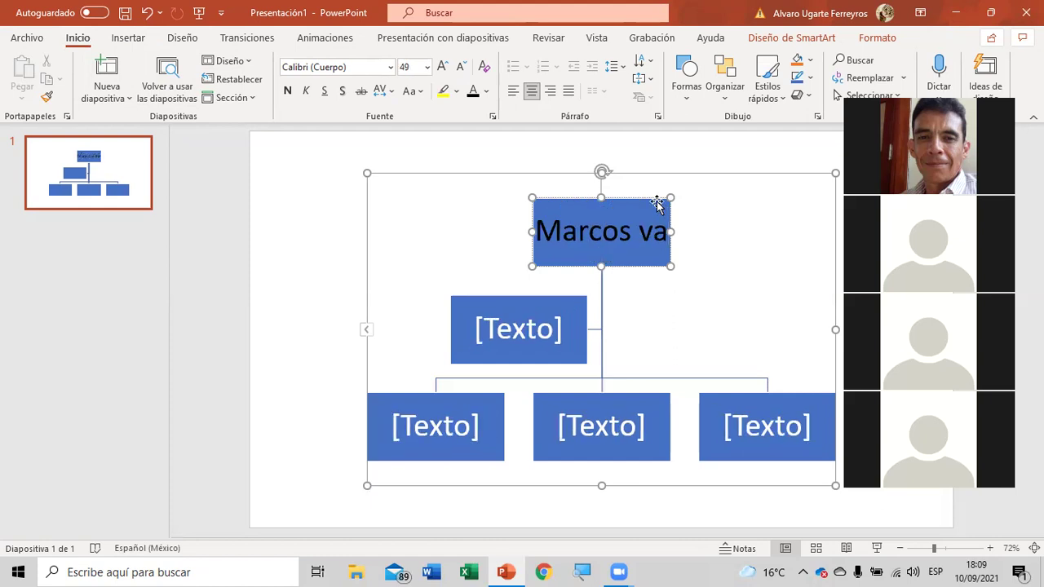
text(lenz)
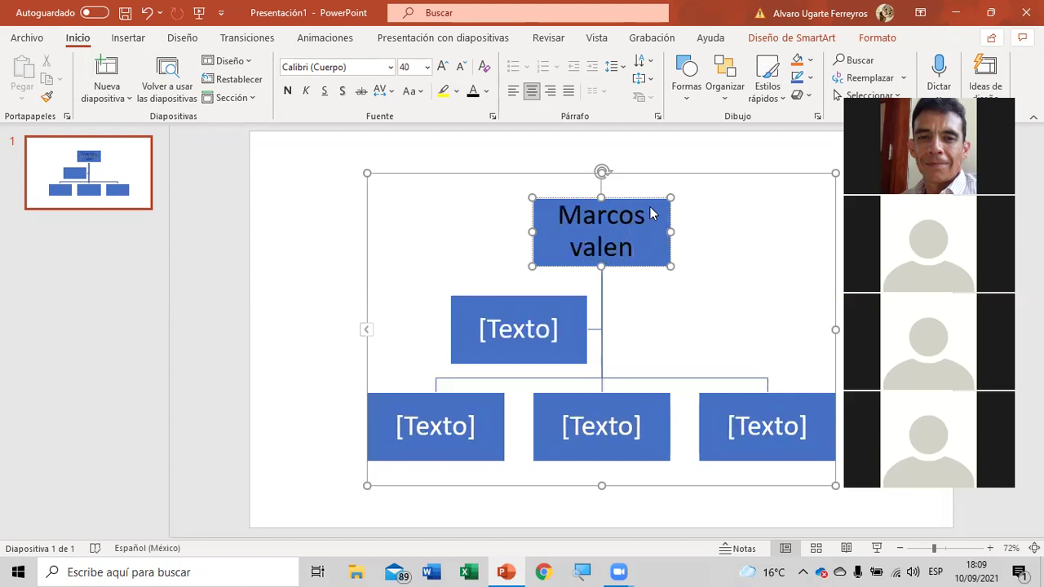